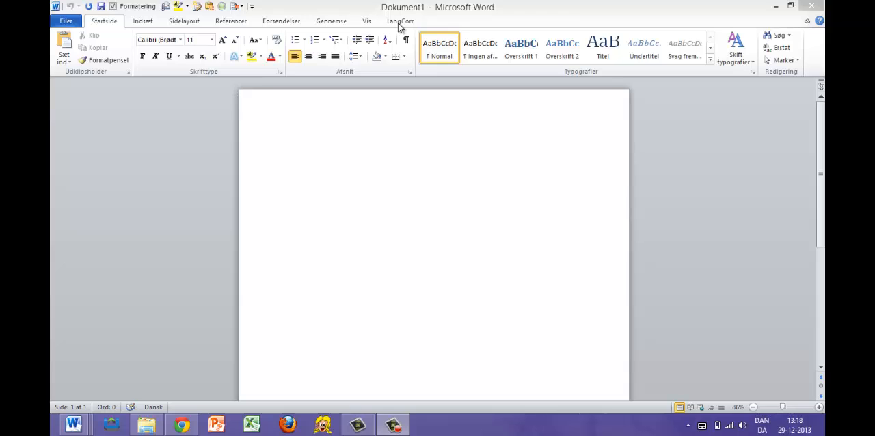
- Switch to the "Crossing" essay and attach the LangCorr concord comment "Without –s when plural" to the word "recalls" in the first paragraph
{"action": "left_click", "coordinate": [400, 22]}
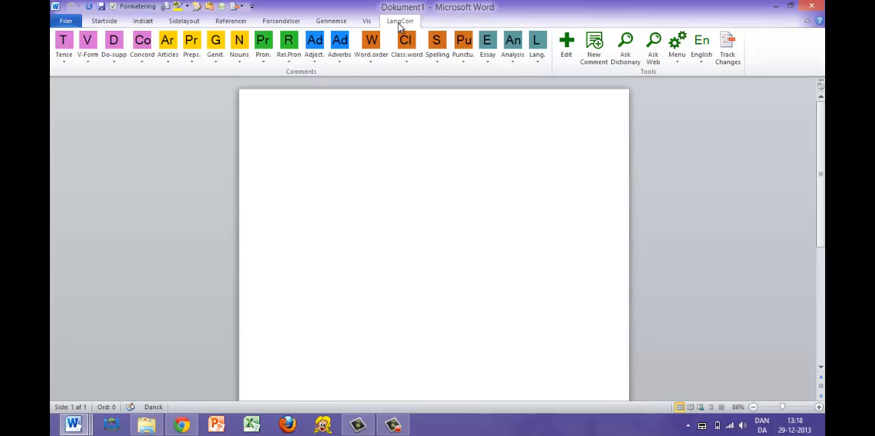
{"action": "key", "text": "alt+Tab"}
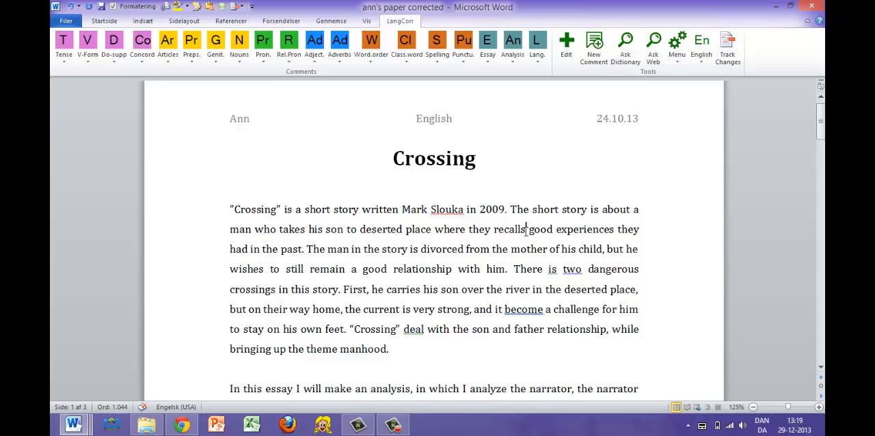
{"action": "left_click_drag", "start_coordinate": [526, 230], "coordinate": [479, 236]}
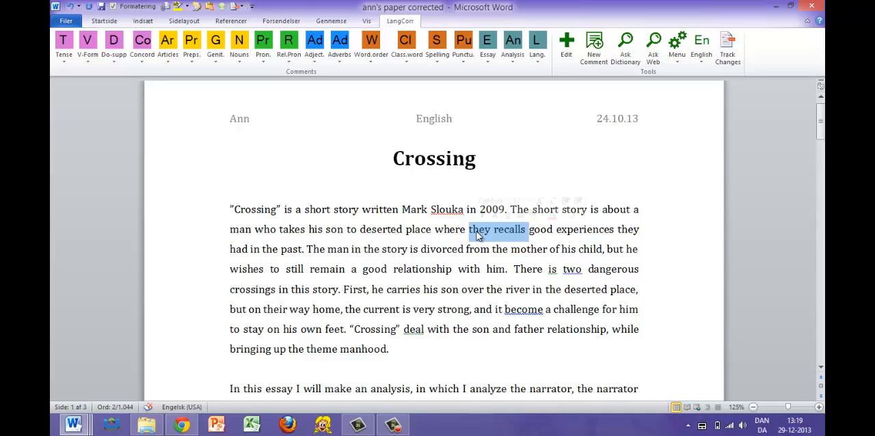
{"action": "left_click", "coordinate": [526, 231]}
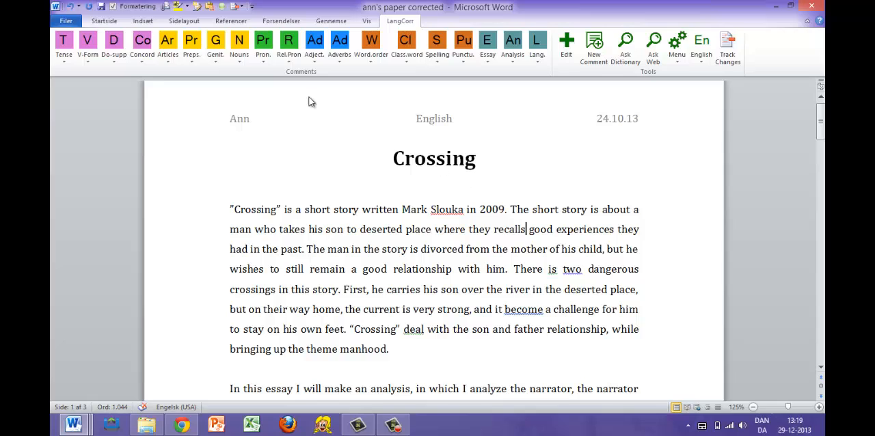
{"action": "left_click", "coordinate": [146, 53]}
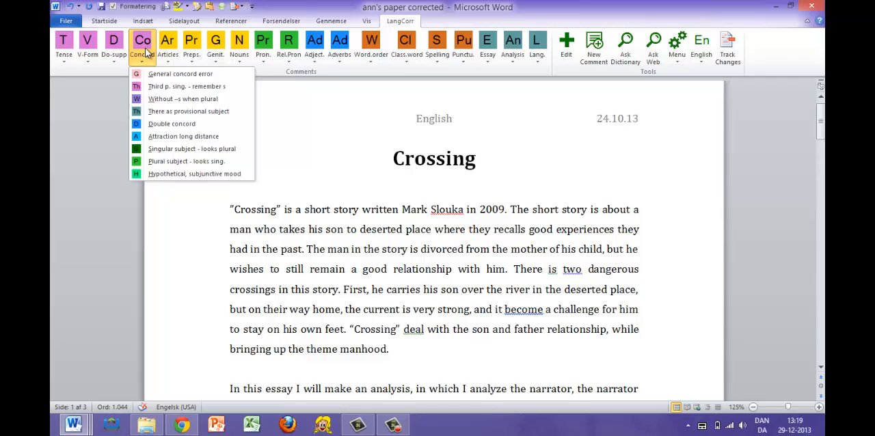
{"action": "left_click", "coordinate": [153, 99]}
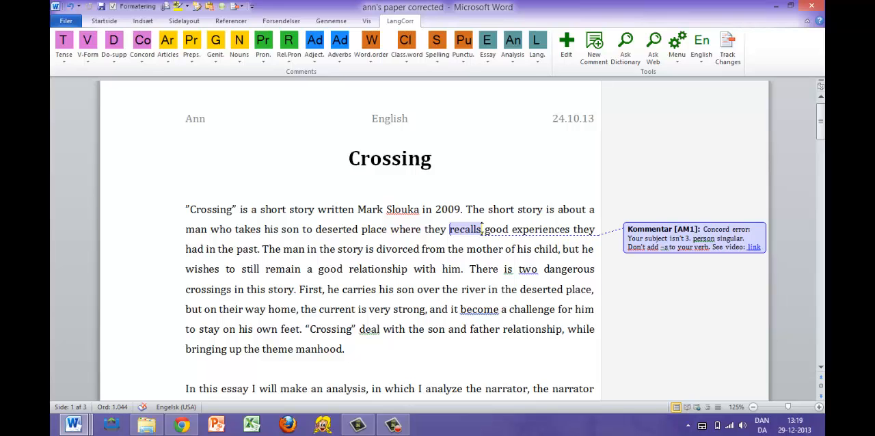
- Attach the concord comment "There as provisional subject" to "is" in the sentence "There is two dangerous crossings in this story"
{"action": "scroll", "coordinate": [483, 232], "scroll_direction": "down", "scroll_amount": 1}
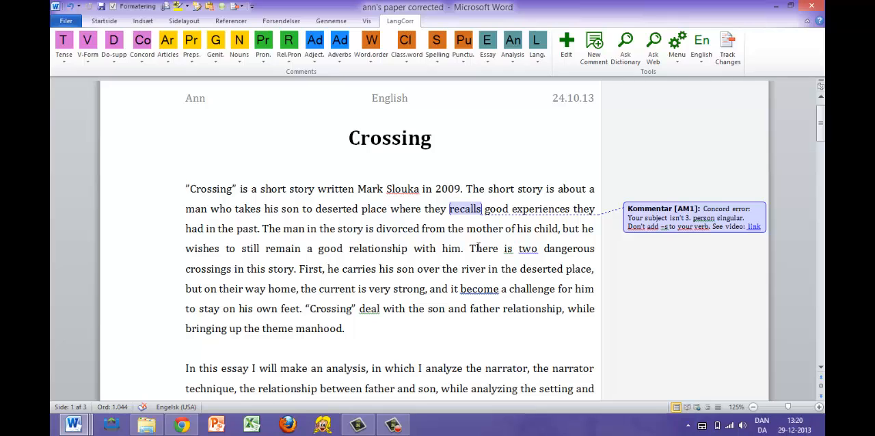
{"action": "left_click_drag", "start_coordinate": [471, 249], "coordinate": [296, 271]}
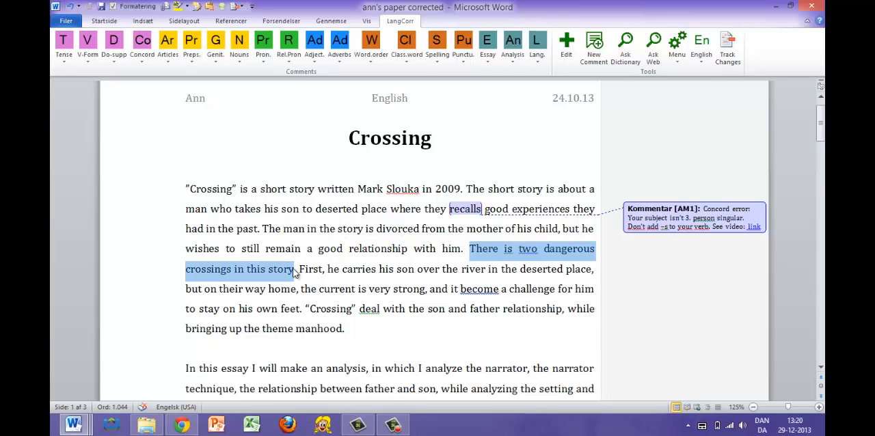
{"action": "left_click", "coordinate": [513, 250]}
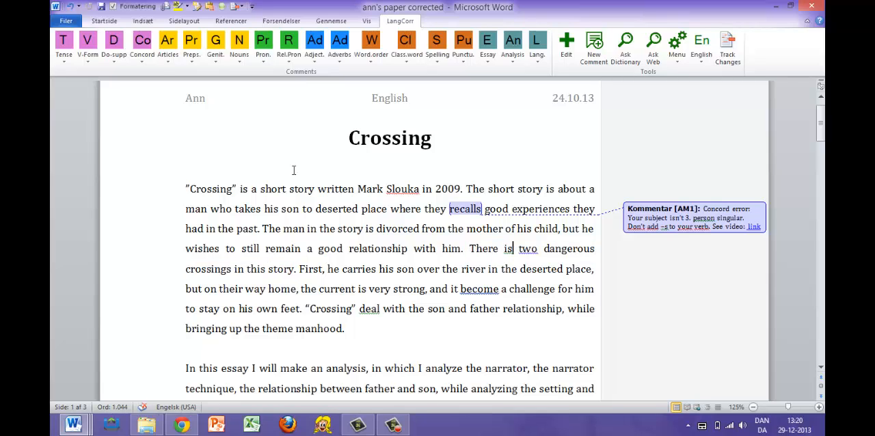
{"action": "left_click", "coordinate": [147, 56]}
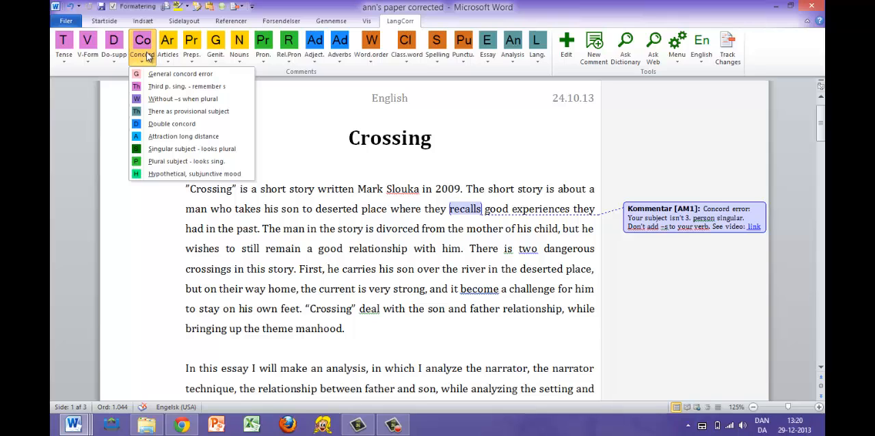
{"action": "left_click", "coordinate": [141, 111]}
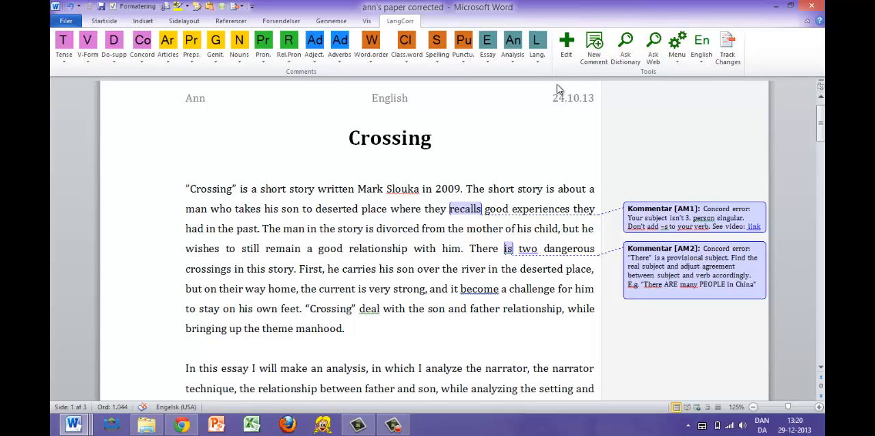
- Turn off detailed comments for the Tense, V-Form, Do-supp and Concord buttons in the English profile and save the profile
{"action": "left_click", "coordinate": [569, 49]}
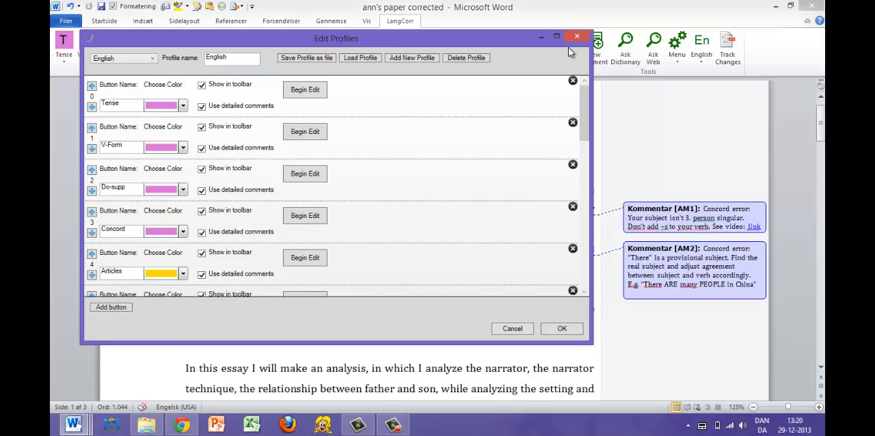
{"action": "left_click", "coordinate": [202, 107]}
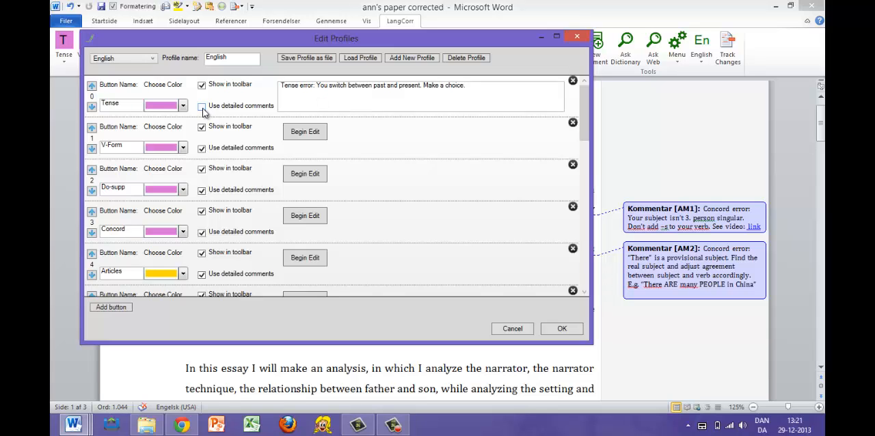
{"action": "left_click", "coordinate": [202, 149]}
{"action": "left_click", "coordinate": [202, 191]}
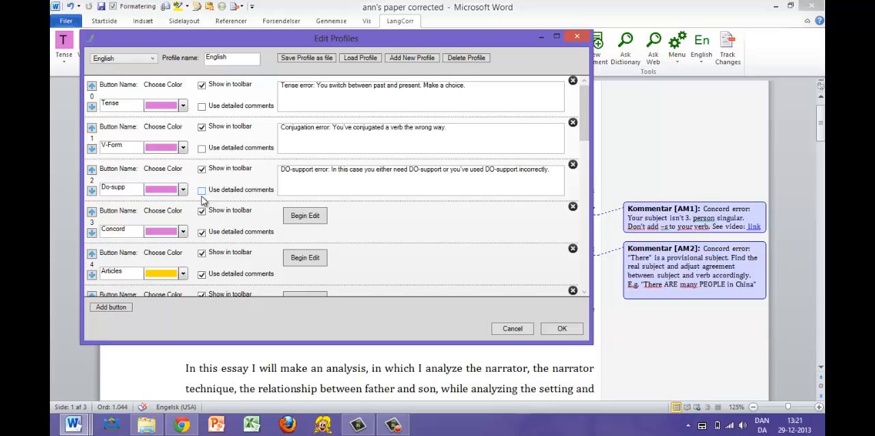
{"action": "left_click", "coordinate": [202, 233]}
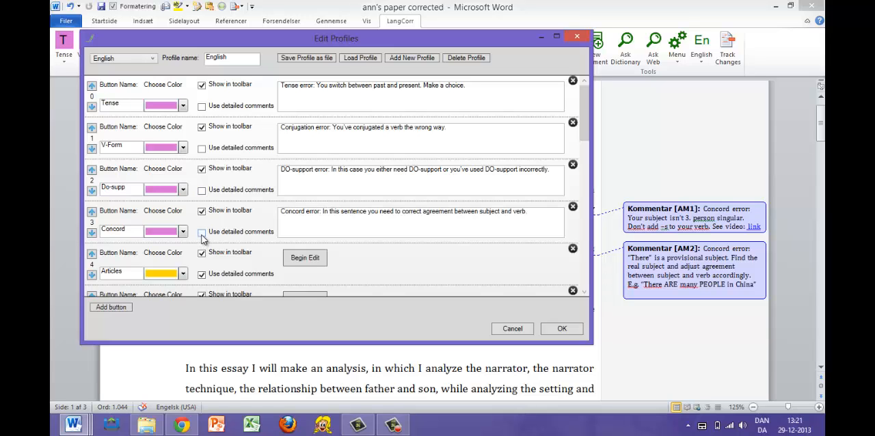
{"action": "key", "text": "Return"}
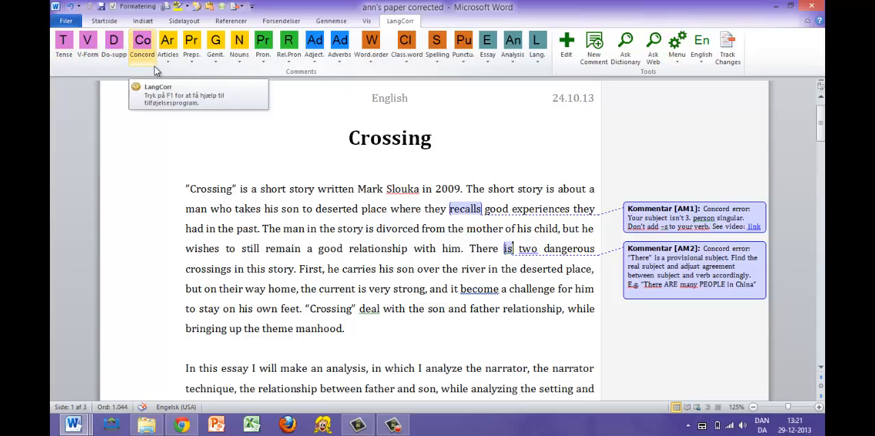
- Attach the general Concord comment to the word "become" in the first paragraph
{"action": "left_click_drag", "start_coordinate": [451, 289], "coordinate": [500, 290]}
{"action": "left_click", "coordinate": [499, 291]}
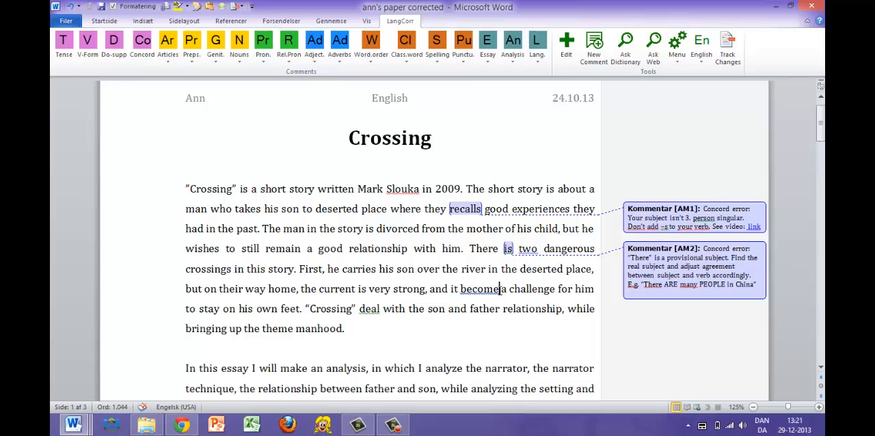
{"action": "left_click", "coordinate": [144, 44]}
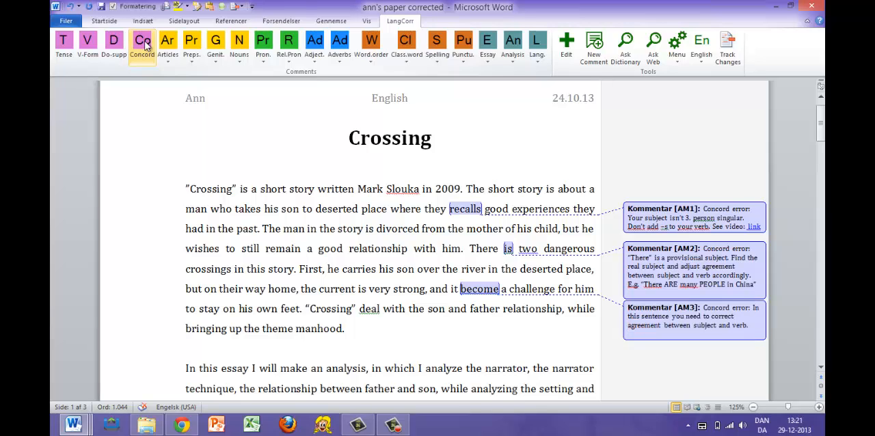
- Attach the general Concord comment to the word "deal" in the last sentence of the first paragraph, using keyboard access
{"action": "left_click", "coordinate": [380, 309]}
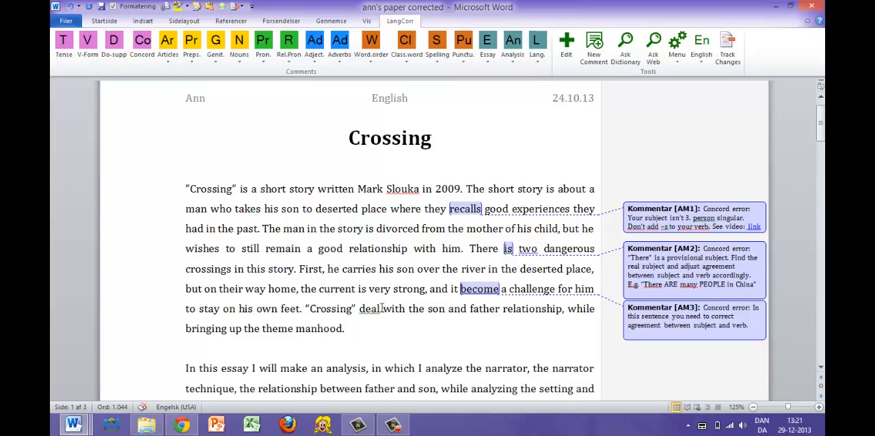
{"action": "key", "text": "alt"}
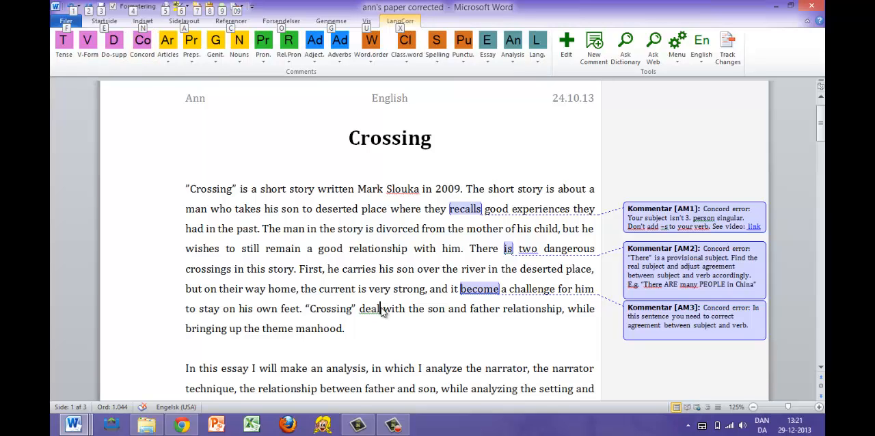
{"action": "key", "text": "x"}
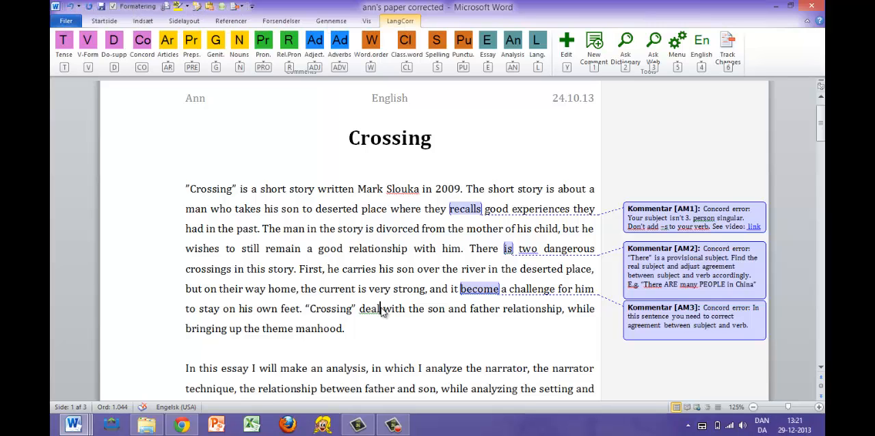
{"action": "key", "text": "c"}
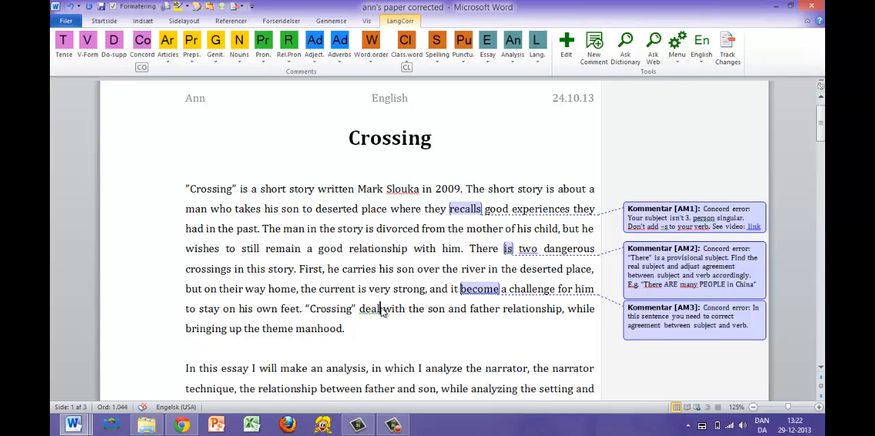
{"action": "key", "text": "o"}
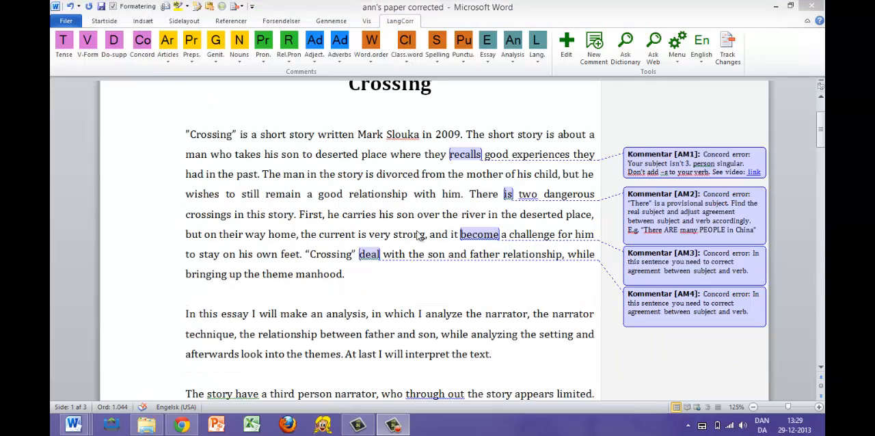
- Replace the Concord button's comment text in the English profile with "Find the concord error."
{"action": "left_click", "coordinate": [567, 45]}
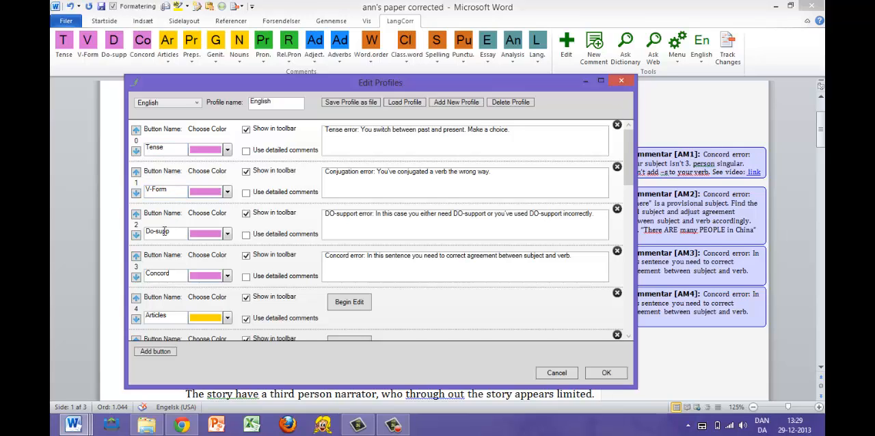
{"action": "left_click_drag", "start_coordinate": [172, 275], "coordinate": [145, 275]}
{"action": "left_click", "coordinate": [177, 274]}
{"action": "left_click_drag", "start_coordinate": [574, 256], "coordinate": [321, 255]}
{"action": "type", "text": "Find the concord error."}
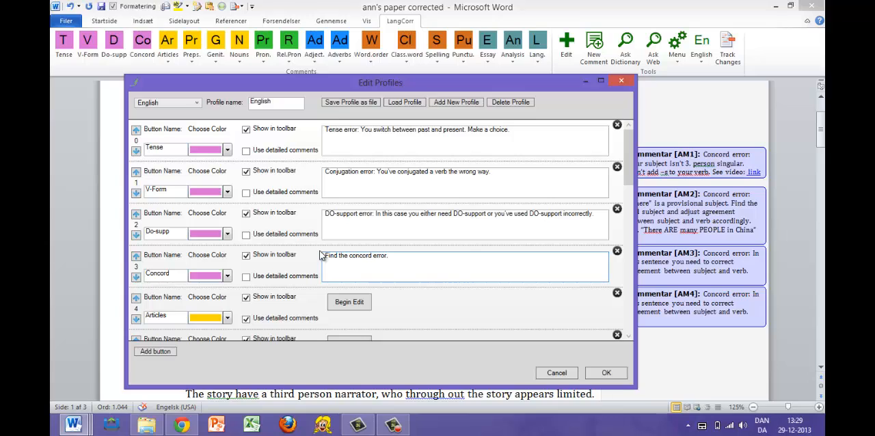
- Turn on detailed comments for the Concord button and open its detailed comments for editing
{"action": "left_click", "coordinate": [246, 278]}
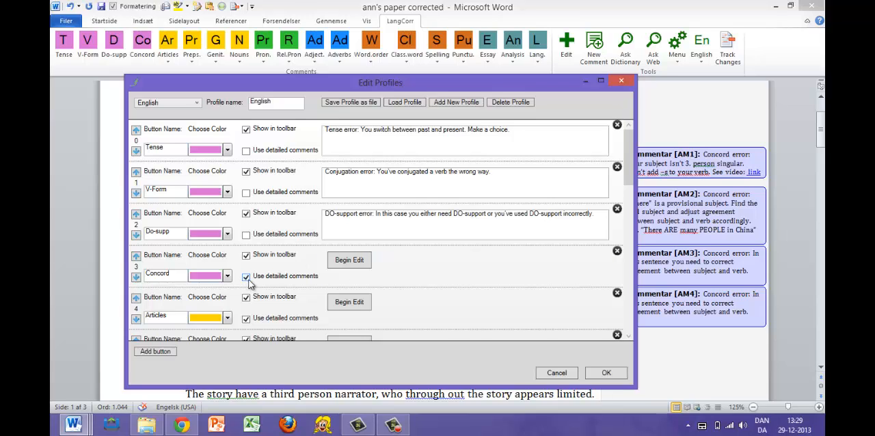
{"action": "left_click", "coordinate": [357, 264]}
{"action": "scroll", "coordinate": [356, 268], "scroll_direction": "down", "scroll_amount": 2}
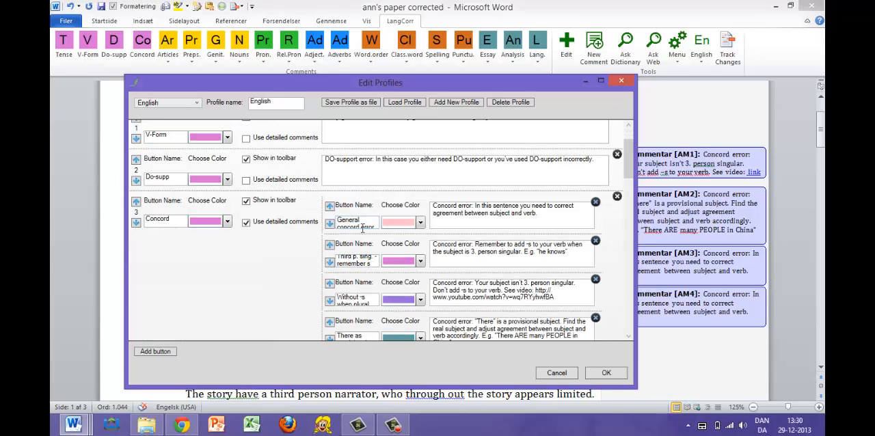
- Try appending the test text "dfgdf" to the General concord error comment and remove it
{"action": "left_click", "coordinate": [545, 218]}
{"action": "type", "text": "dfgdf"}
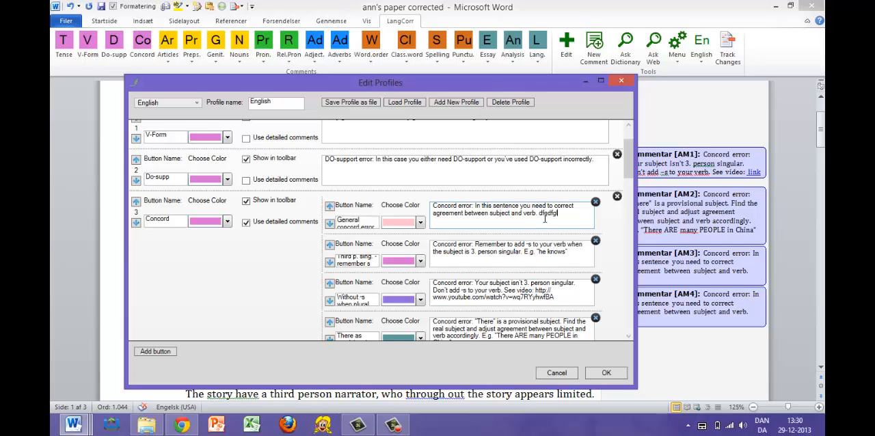
{"action": "key", "text": "BackSpace"}
{"action": "key", "text": "BackSpace"}
{"action": "key", "text": "BackSpace"}
{"action": "key", "text": "BackSpace"}
- Turn off detailed comments for the Concord button and open the Articles button's detailed comments for editing
{"action": "left_click", "coordinate": [246, 222]}
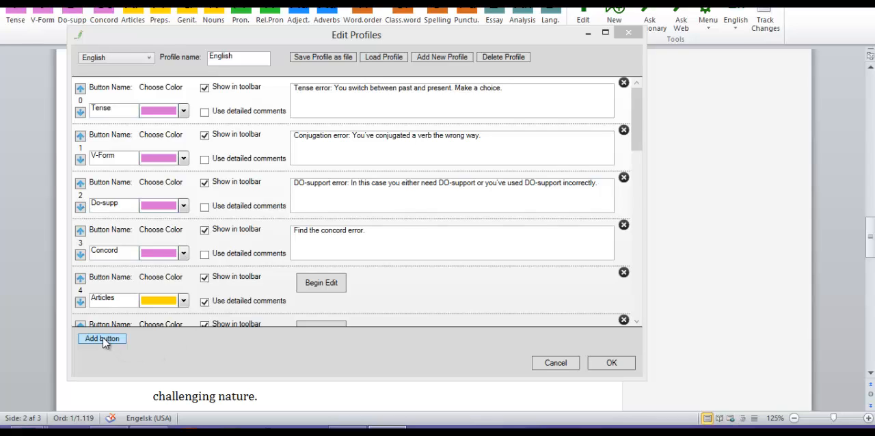
{"action": "left_click", "coordinate": [322, 283]}
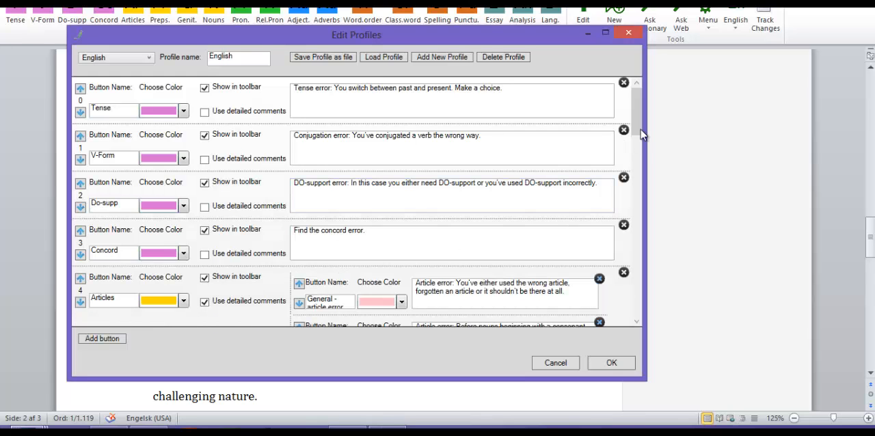
{"action": "left_click_drag", "start_coordinate": [639, 126], "coordinate": [639, 201]}
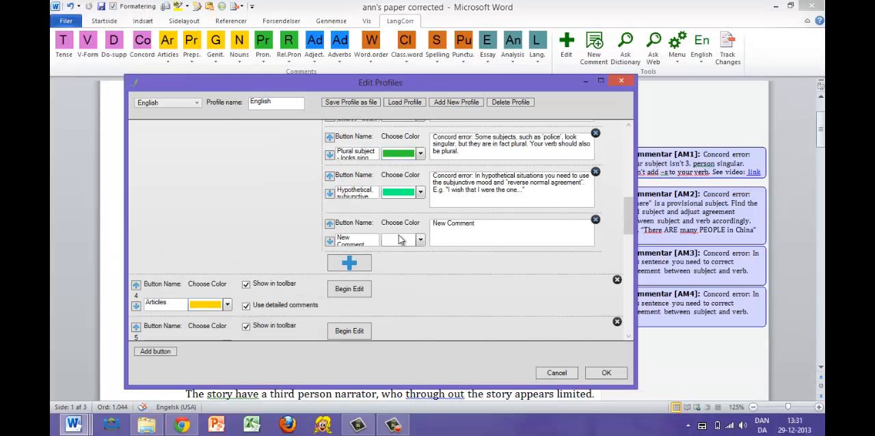
- Delete the "New Comment" entry from the Concord button's detailed comments and save the profile changes
{"action": "left_click", "coordinate": [596, 223]}
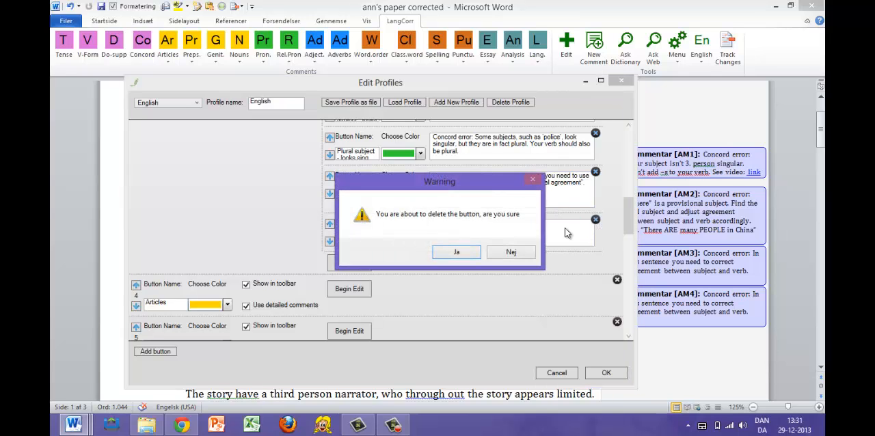
{"action": "left_click", "coordinate": [453, 255]}
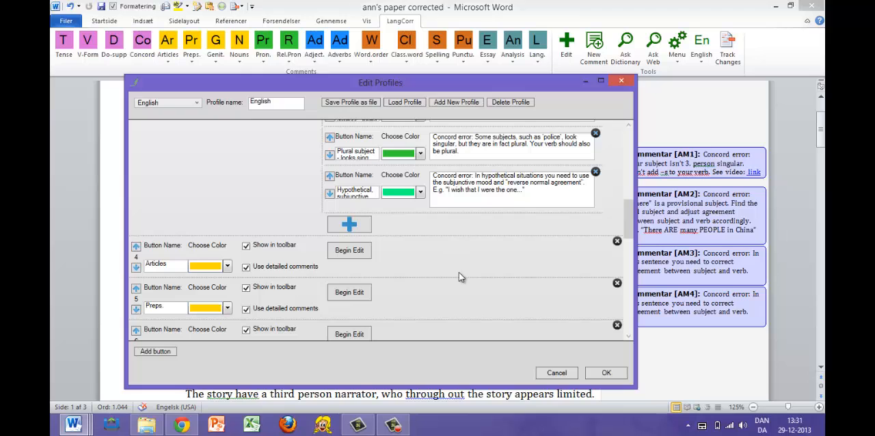
{"action": "left_click", "coordinate": [607, 372]}
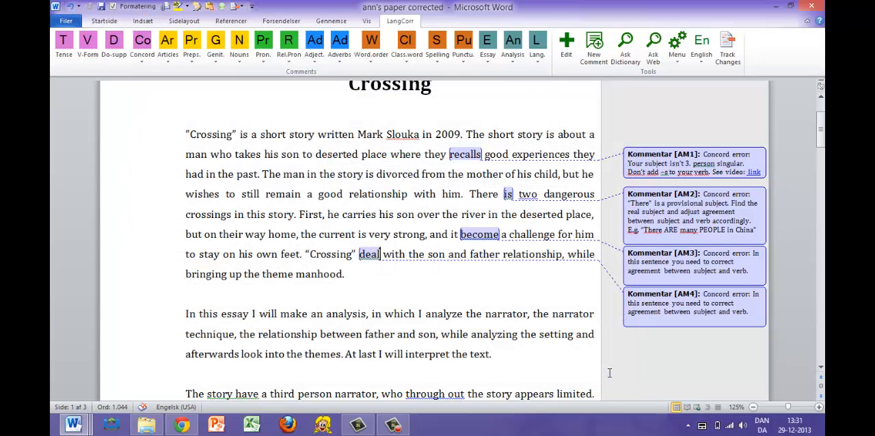
- Add a new empty profile in the profile editor and give it two new comment buttons
{"action": "left_click", "coordinate": [566, 47]}
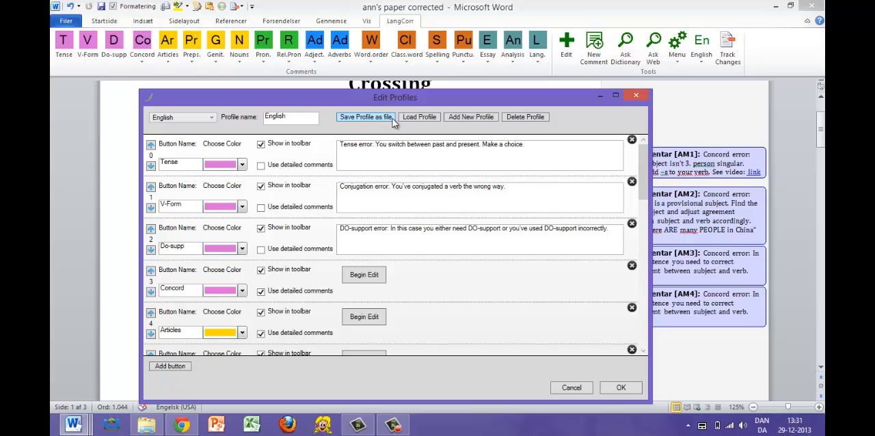
{"action": "left_click", "coordinate": [471, 118]}
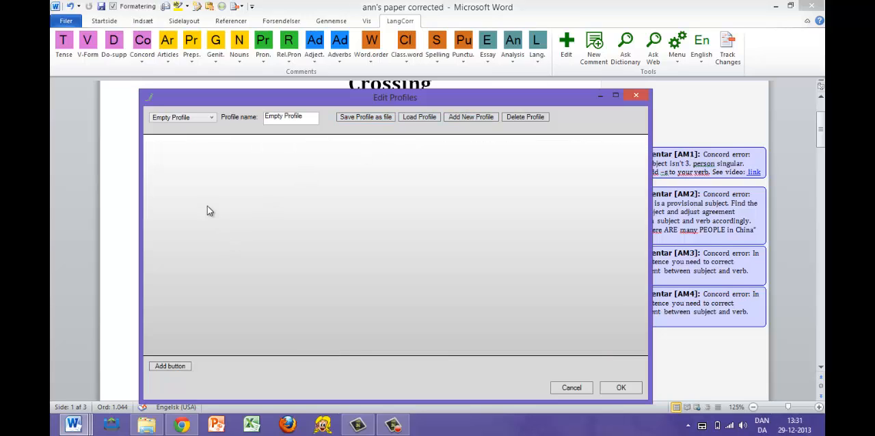
{"action": "left_click", "coordinate": [168, 364]}
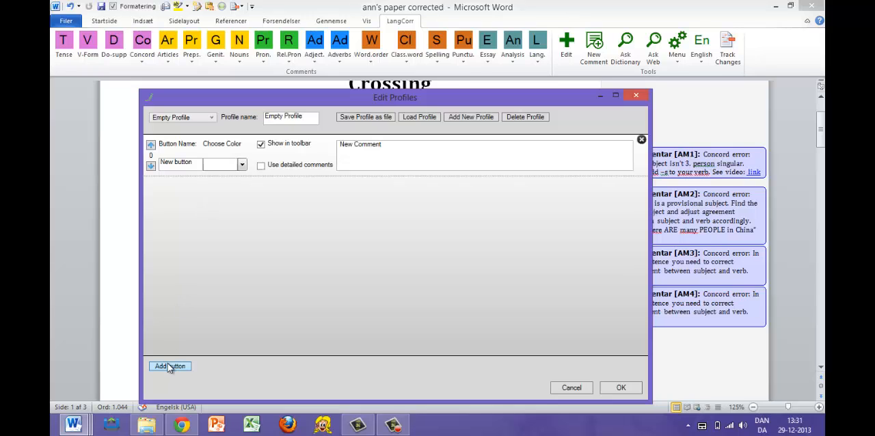
{"action": "left_click", "coordinate": [168, 363]}
- Rename the empty profile's first button as Hello, colour it pink and save the profile changes
{"action": "left_click_drag", "start_coordinate": [197, 164], "coordinate": [159, 169]}
{"action": "type", "text": "Hello"}
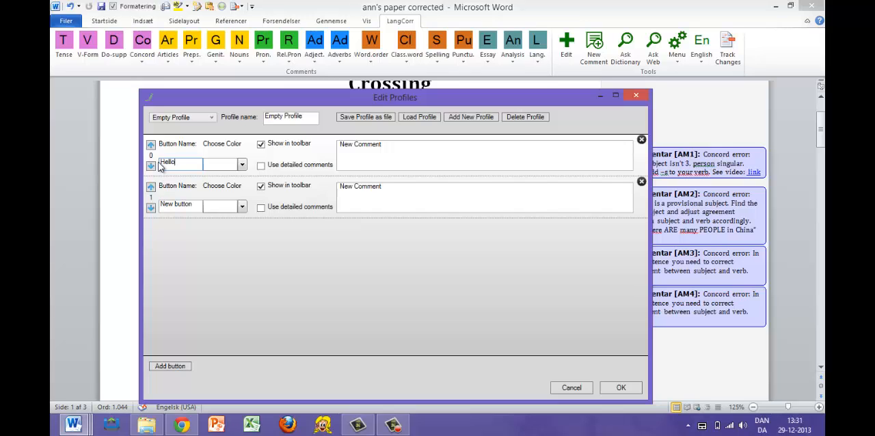
{"action": "left_click", "coordinate": [241, 164]}
{"action": "left_click", "coordinate": [226, 193]}
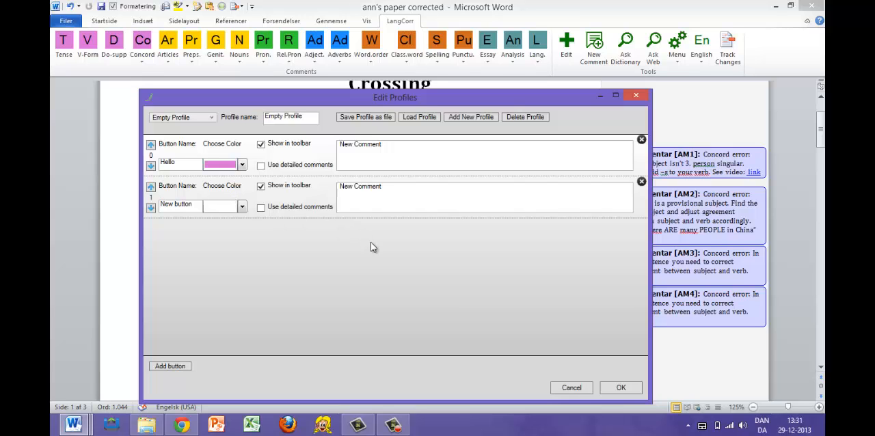
{"action": "left_click", "coordinate": [621, 389]}
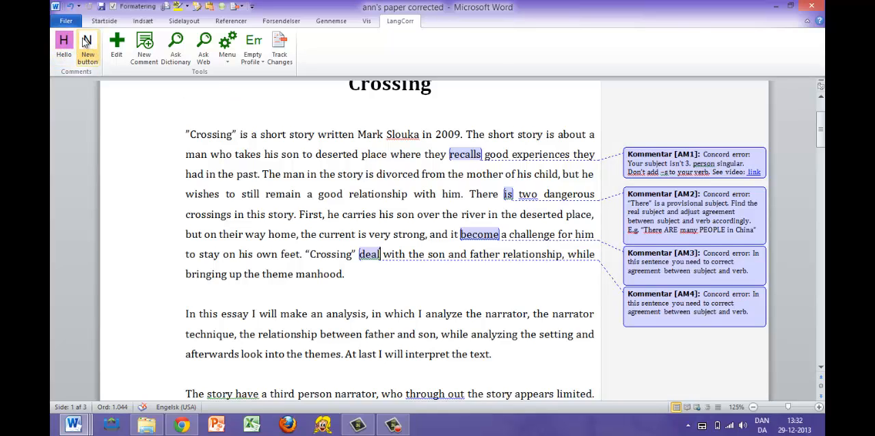
- Reopen the profile editor and switch the active profile back to English
{"action": "left_click", "coordinate": [117, 48]}
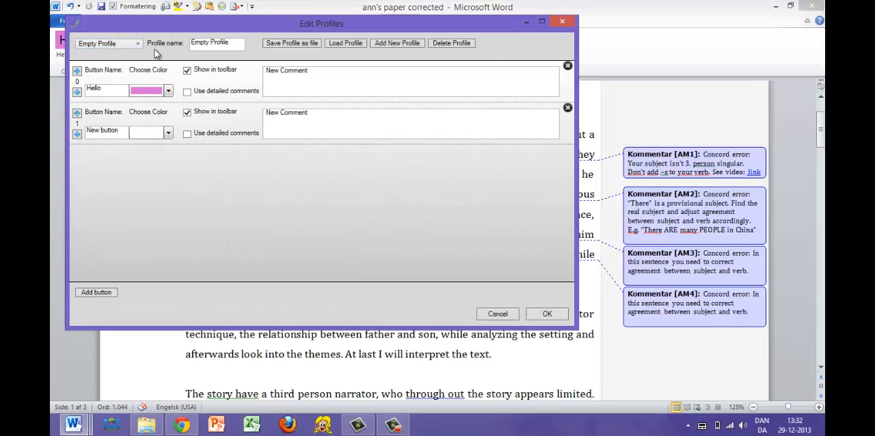
{"action": "left_click", "coordinate": [138, 44]}
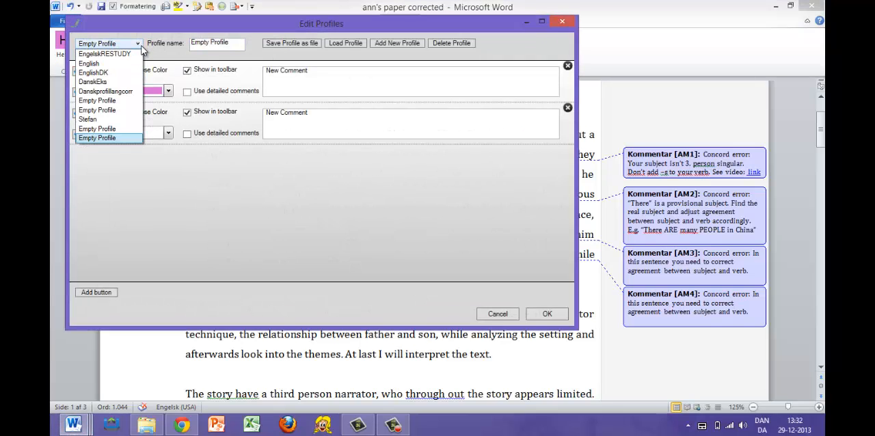
{"action": "left_click", "coordinate": [132, 64]}
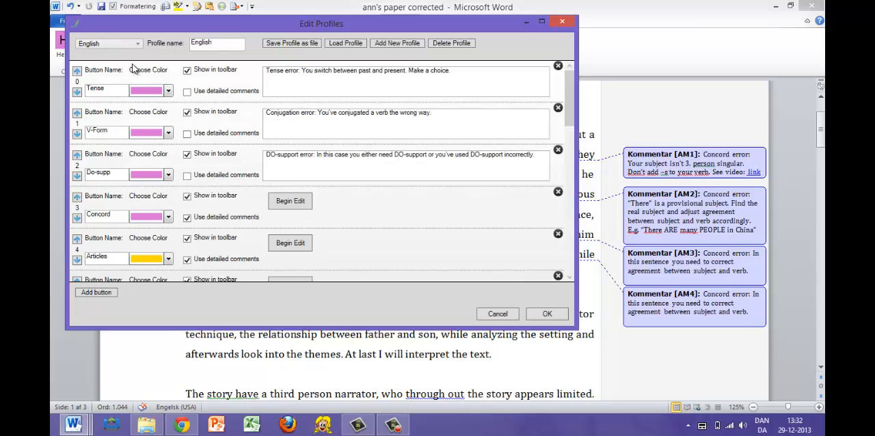
{"action": "left_click", "coordinate": [560, 313]}
- Attach the general Concord comment to "have" in "The story have a third person narrator"
{"action": "scroll", "coordinate": [445, 276], "scroll_direction": "down", "scroll_amount": 1}
{"action": "scroll", "coordinate": [444, 277], "scroll_direction": "down", "scroll_amount": 1}
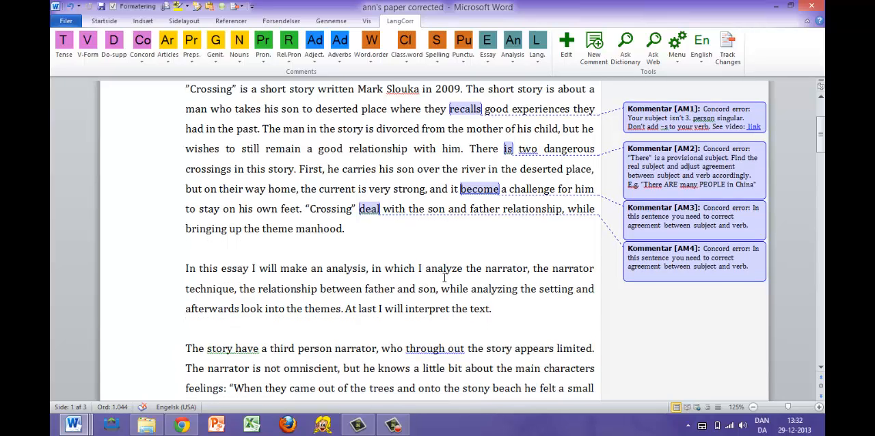
{"action": "scroll", "coordinate": [445, 277], "scroll_direction": "down", "scroll_amount": 1}
{"action": "scroll", "coordinate": [444, 277], "scroll_direction": "down", "scroll_amount": 1}
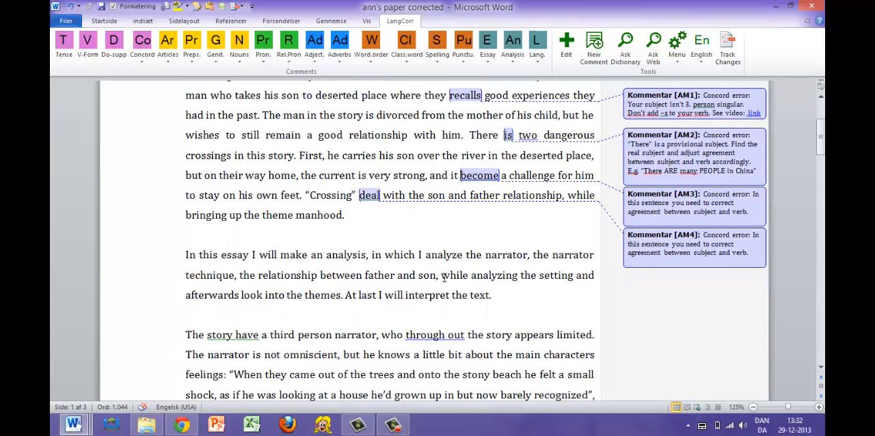
{"action": "scroll", "coordinate": [445, 277], "scroll_direction": "down", "scroll_amount": 1}
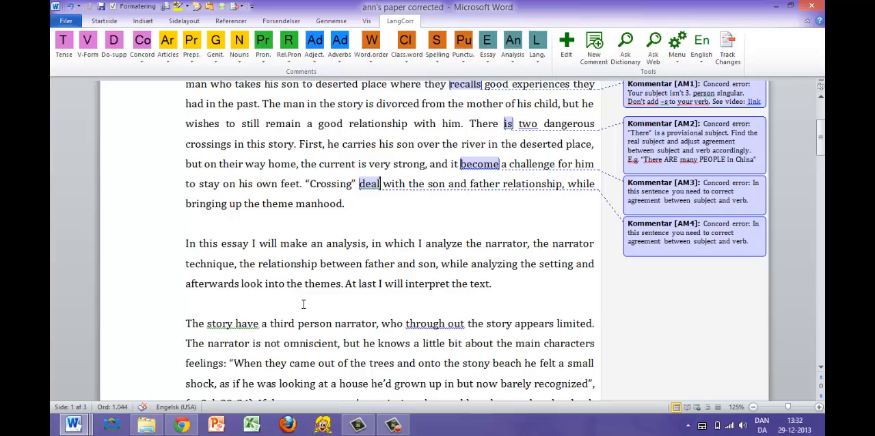
{"action": "left_click_drag", "start_coordinate": [260, 324], "coordinate": [223, 328]}
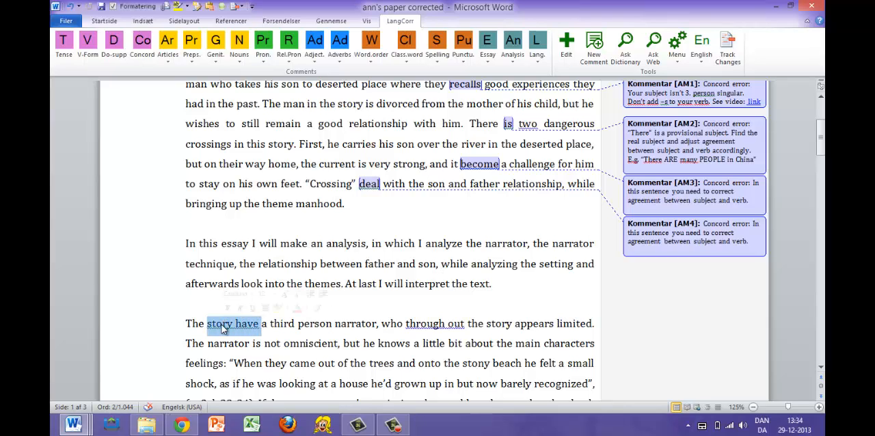
{"action": "left_click", "coordinate": [260, 324]}
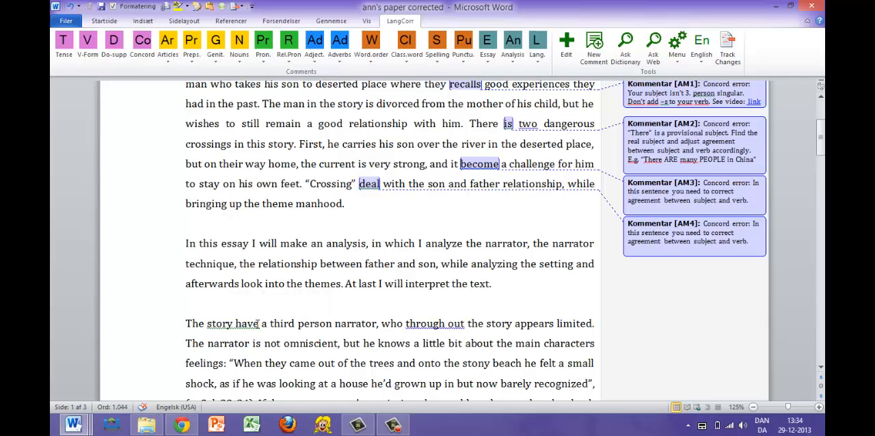
{"action": "left_click", "coordinate": [142, 44]}
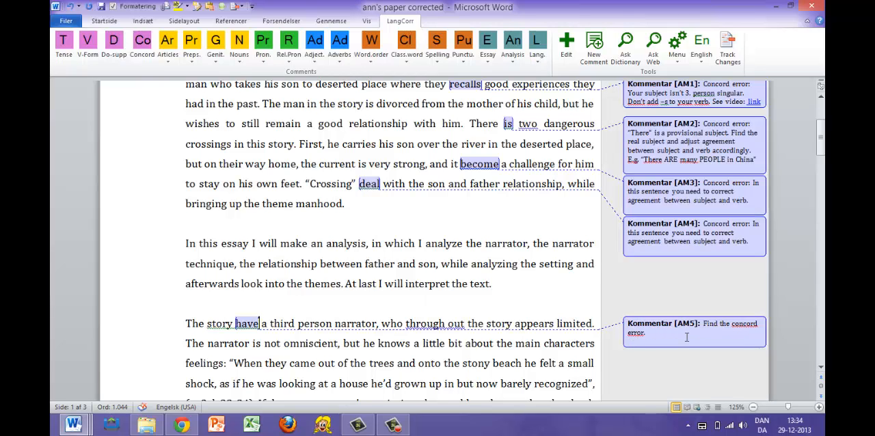
- Attach the general Concord comment to "use" in the opening sentence of the paragraph about narrator techniques
{"action": "scroll", "coordinate": [481, 335], "scroll_direction": "down", "scroll_amount": 2}
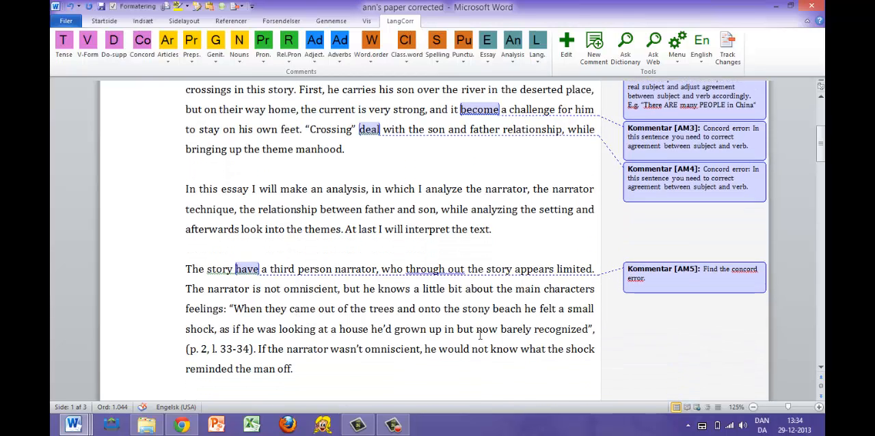
{"action": "scroll", "coordinate": [480, 334], "scroll_direction": "down", "scroll_amount": 2}
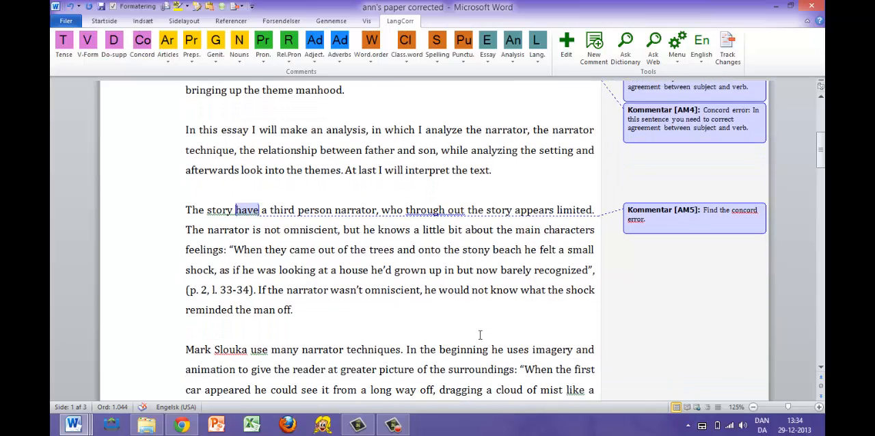
{"action": "left_click_drag", "start_coordinate": [269, 330], "coordinate": [201, 332]}
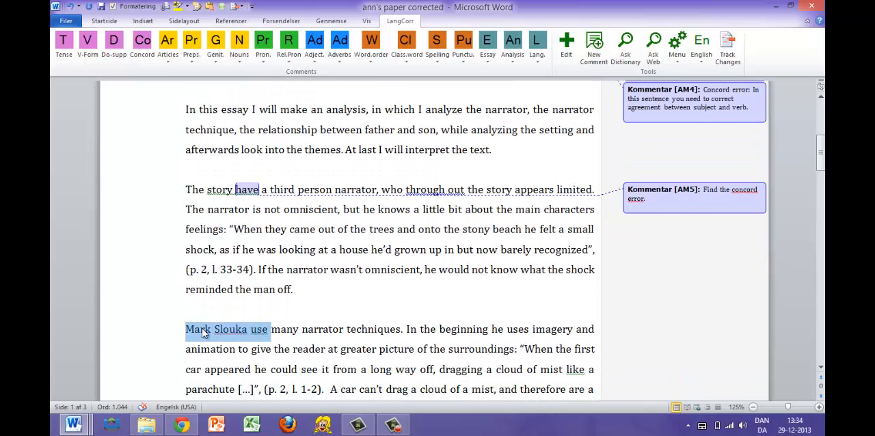
{"action": "left_click", "coordinate": [270, 333]}
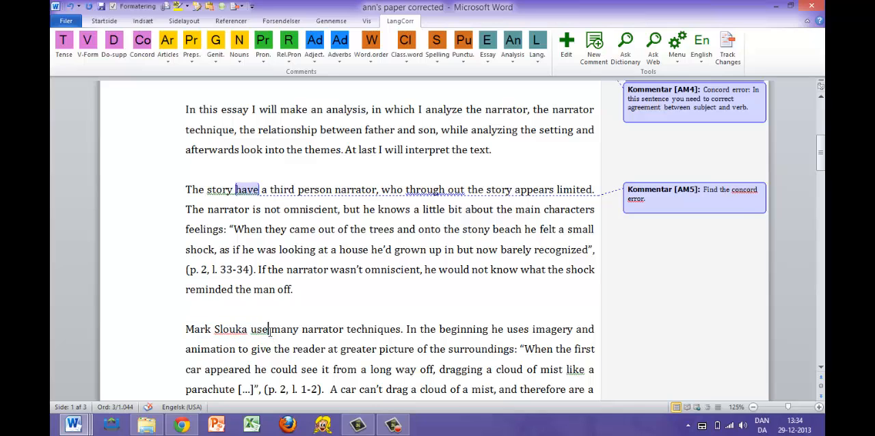
{"action": "left_click", "coordinate": [143, 43]}
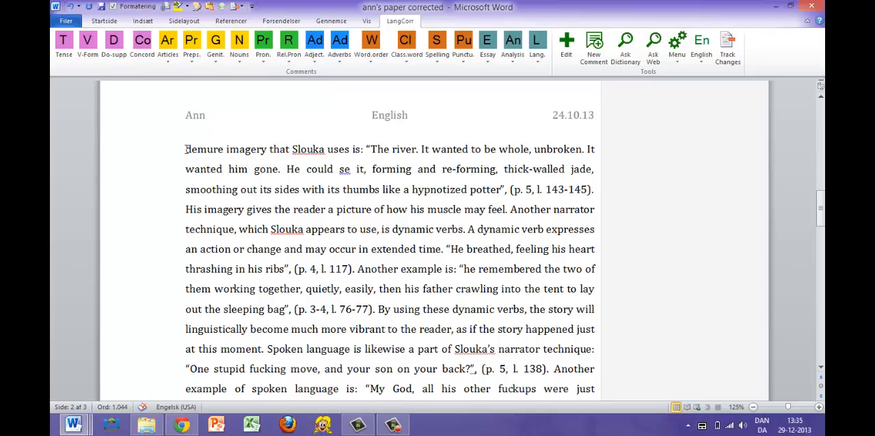
- Look up "demure" from the second page in the online dictionary, highlight its definition and return to the essay
{"action": "mouse_move", "coordinate": [185, 149]}
{"action": "left_mouse_down"}
{"action": "mouse_move", "coordinate": [254, 149]}
{"action": "mouse_move", "coordinate": [190, 155]}
{"action": "left_mouse_up"}
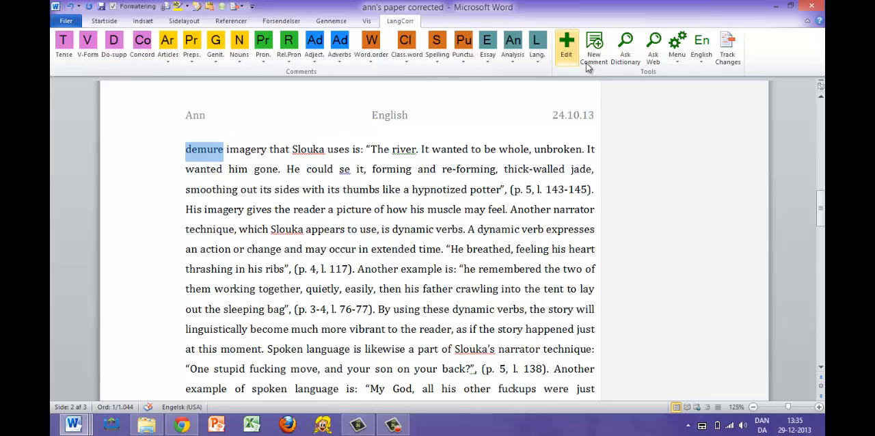
{"action": "left_click", "coordinate": [622, 54]}
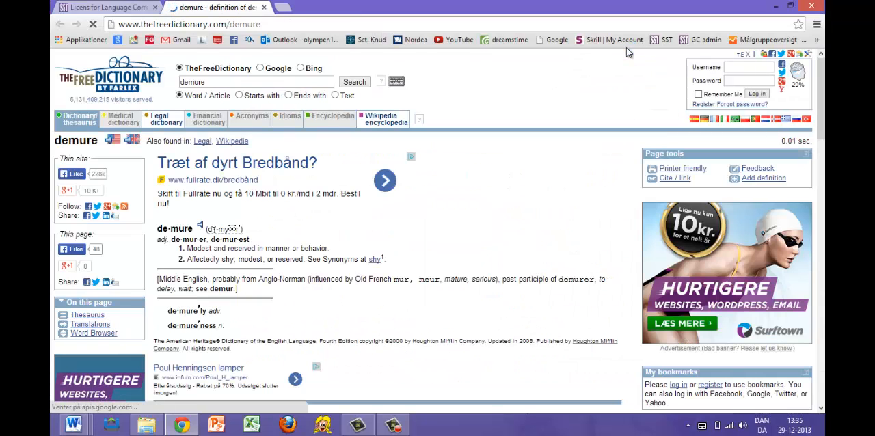
{"action": "left_click_drag", "start_coordinate": [156, 225], "coordinate": [391, 264]}
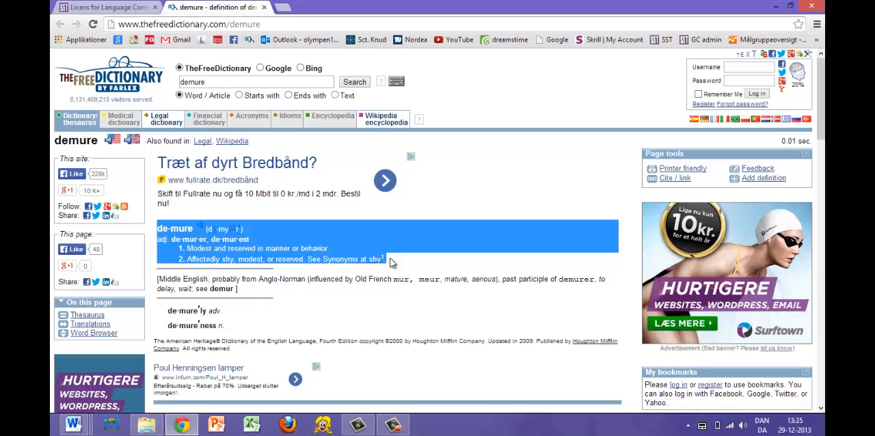
{"action": "left_click", "coordinate": [391, 263]}
{"action": "key", "text": "alt+Tab"}
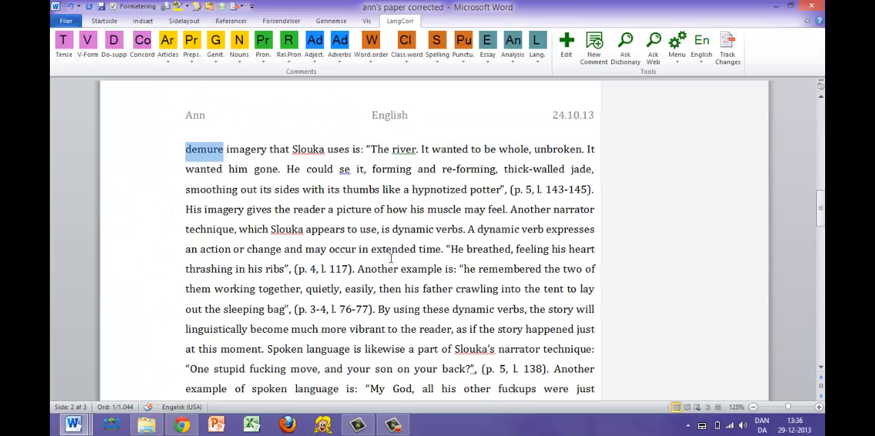
- Search the web for the phrase "demure imagery" from the essay, then return to Word
{"action": "left_click", "coordinate": [250, 150], "text": "shift"}
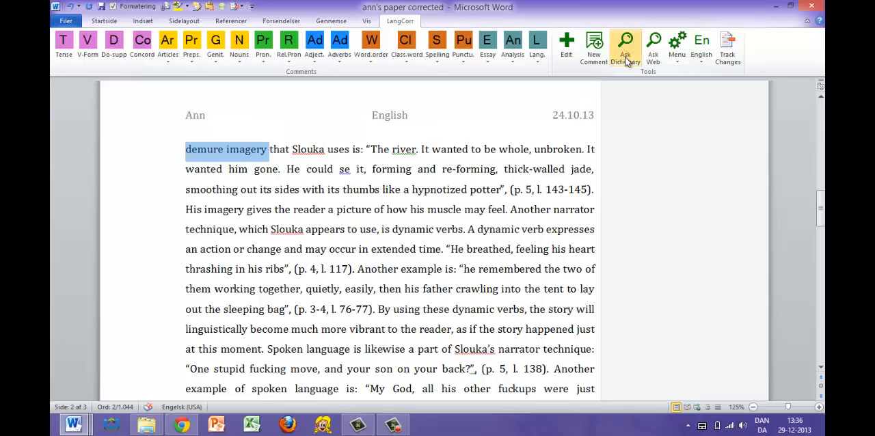
{"action": "left_click", "coordinate": [653, 51]}
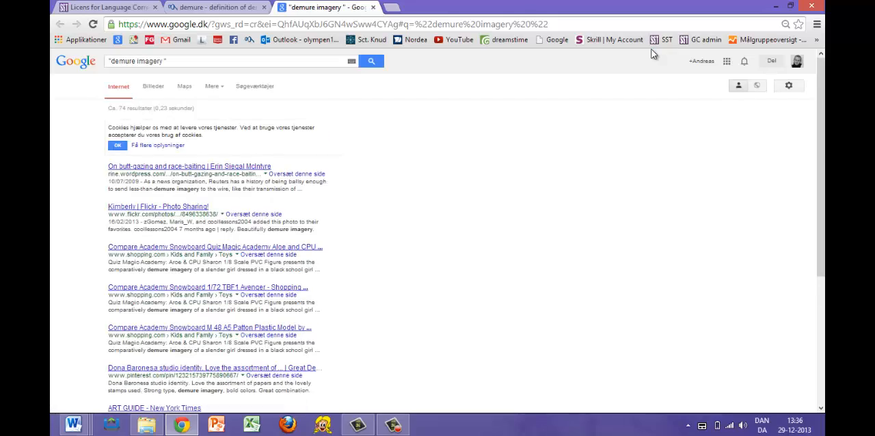
{"action": "key", "text": "alt+Tab"}
- Open the LangCorr comment statistics from the end of the essay
{"action": "scroll", "coordinate": [273, 153], "scroll_direction": "down", "scroll_amount": 15}
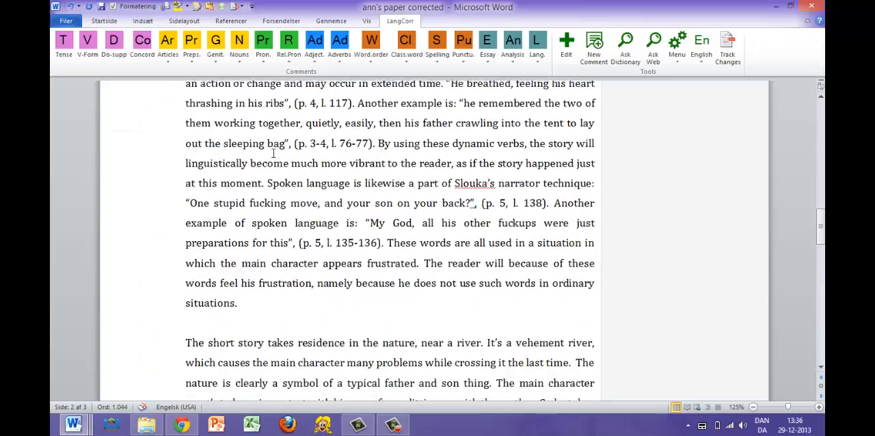
{"action": "scroll", "coordinate": [273, 153], "scroll_direction": "down", "scroll_amount": 2}
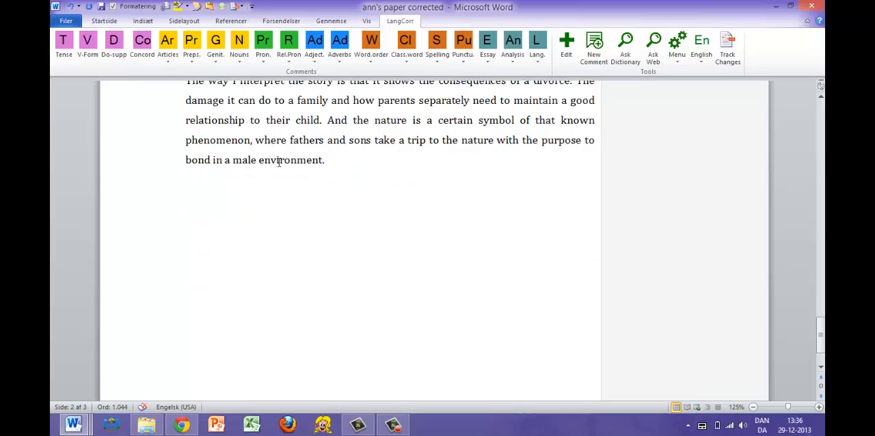
{"action": "left_click", "coordinate": [679, 58]}
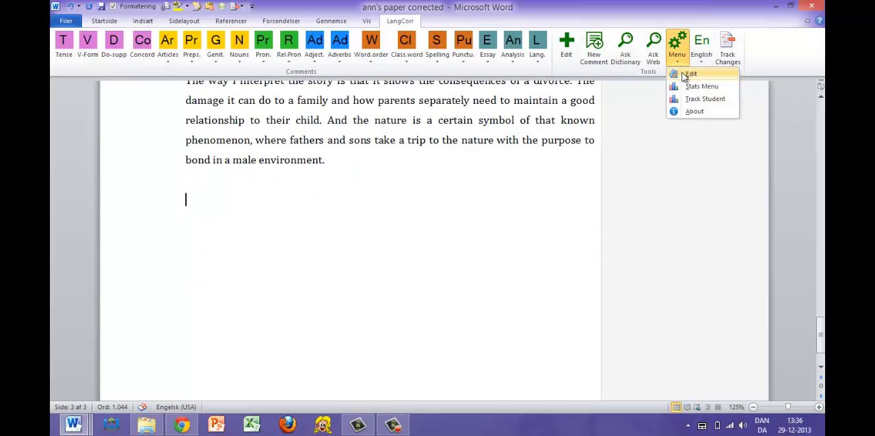
{"action": "left_click", "coordinate": [688, 86]}
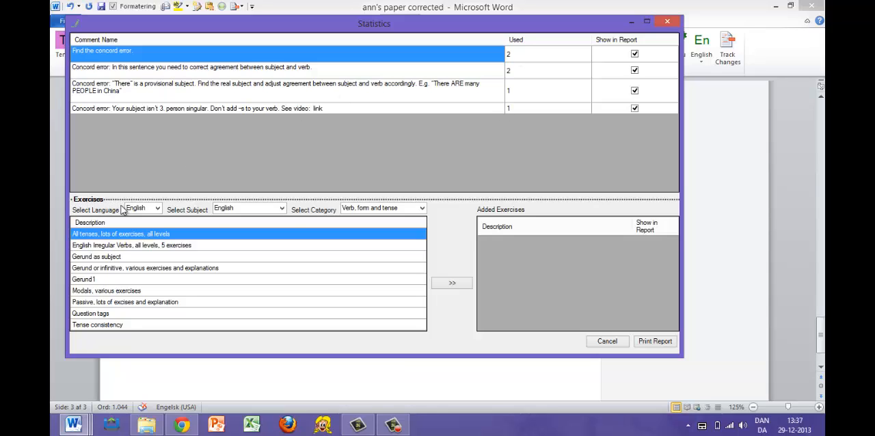
- Add the "S P agreement" exercise from the Concord category to the report's exercises
{"action": "left_click", "coordinate": [423, 211]}
{"action": "left_click", "coordinate": [403, 233]}
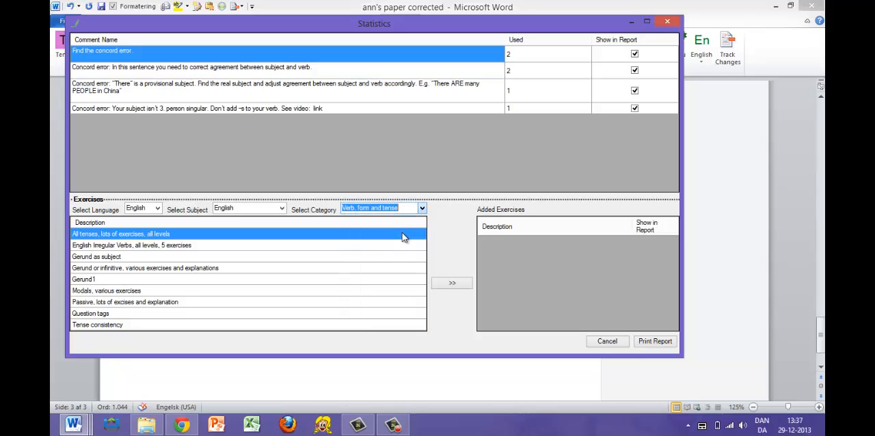
{"action": "left_click", "coordinate": [105, 238]}
{"action": "left_click", "coordinate": [458, 283]}
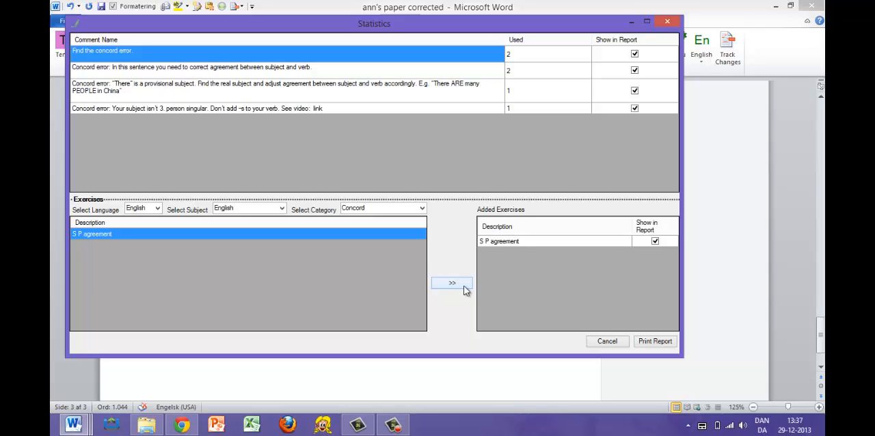
- Print the statistics report into the essay and save the comments online for student progress
{"action": "left_click", "coordinate": [657, 341]}
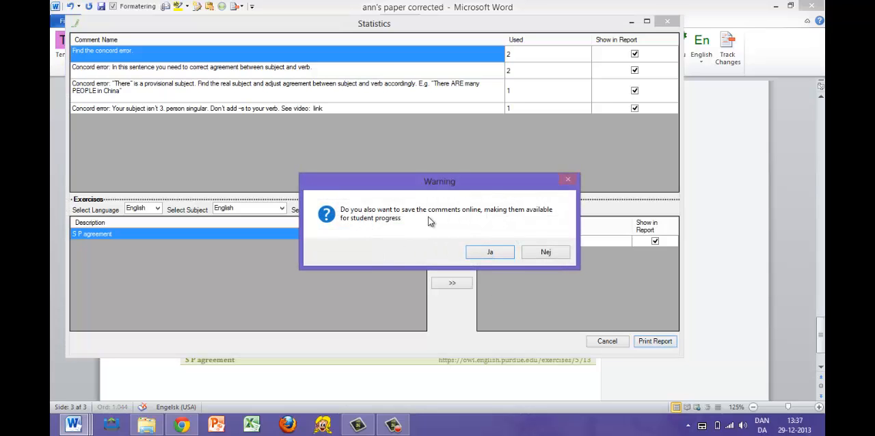
{"action": "left_click", "coordinate": [491, 253]}
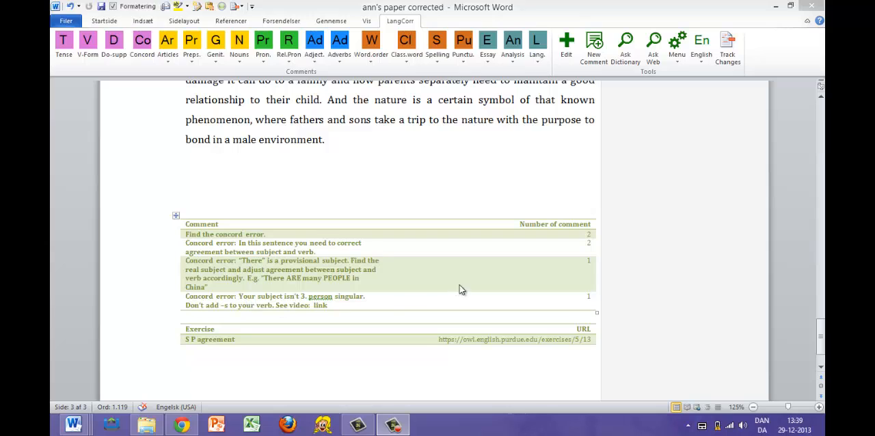
{"action": "left_click", "coordinate": [406, 176]}
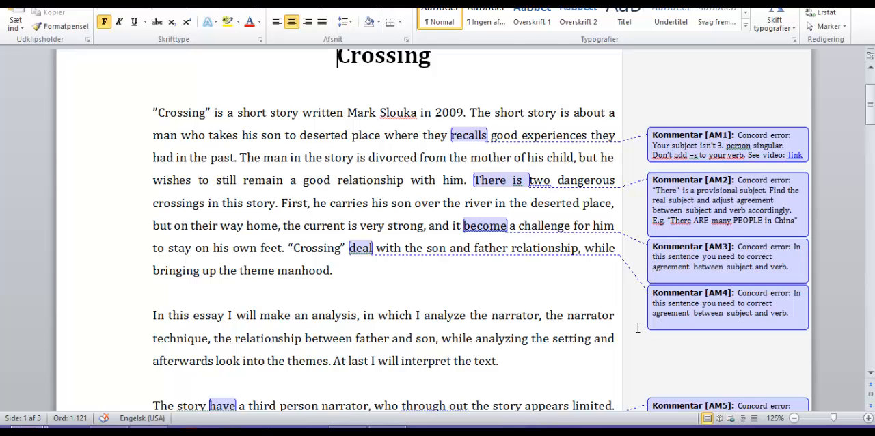
- Review the concord comments attached to the essay's opening paragraphs
{"action": "scroll", "coordinate": [638, 328], "scroll_direction": "down", "scroll_amount": 1}
{"action": "scroll", "coordinate": [637, 327], "scroll_direction": "down", "scroll_amount": 2}
{"action": "scroll", "coordinate": [638, 328], "scroll_direction": "down", "scroll_amount": 1}
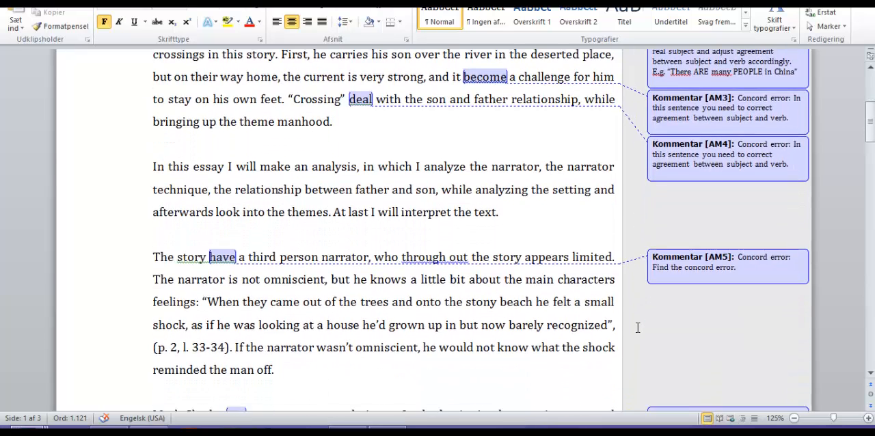